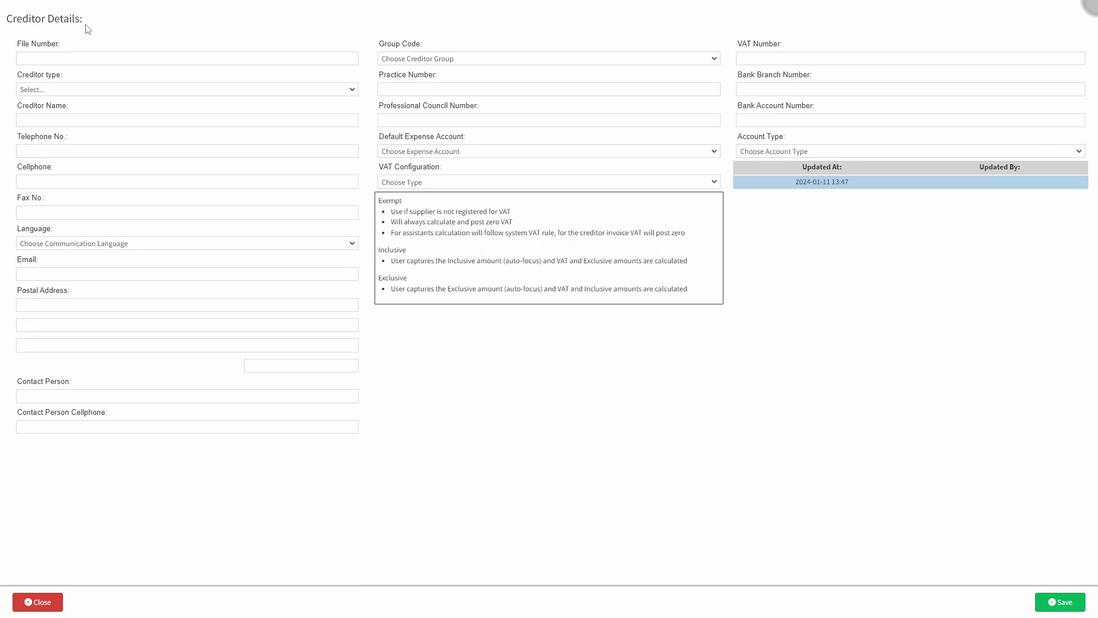
# - Give the new creditor file number CRED13 and set its creditor type to Assistant
pyautogui.click(33, 59)
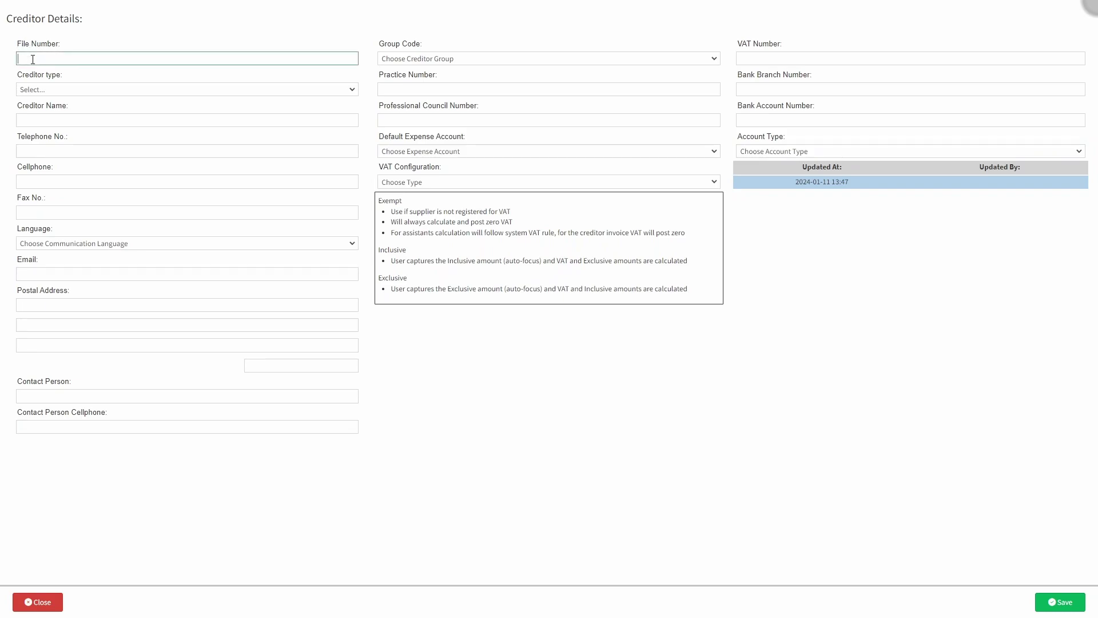
pyautogui.write('CRED13')
pyautogui.click(56, 72)
pyautogui.click(43, 90)
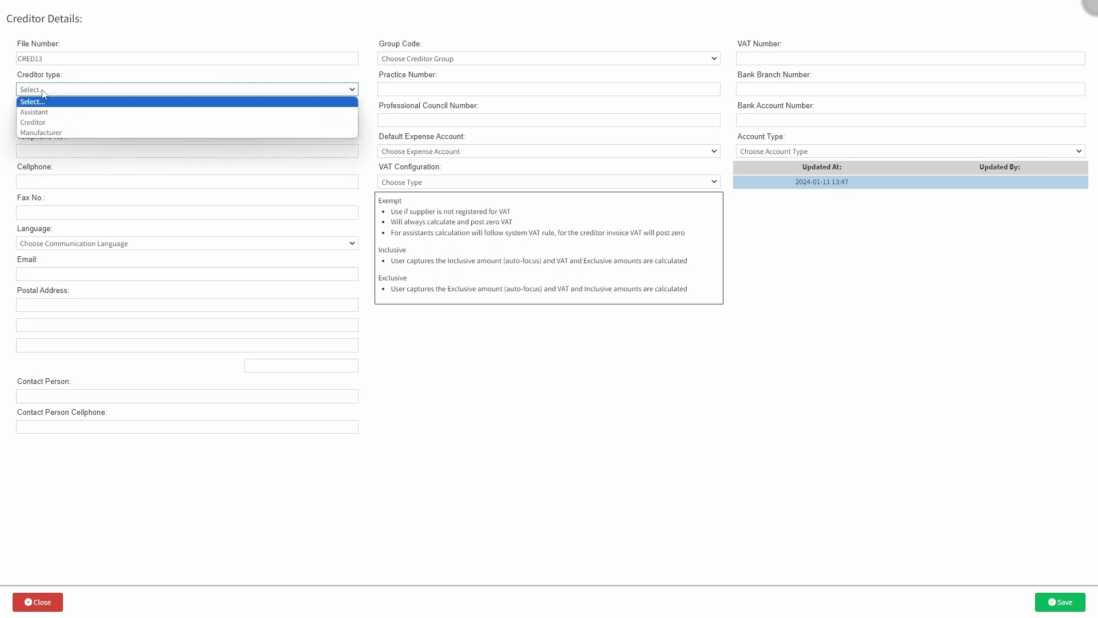
pyautogui.click(51, 112)
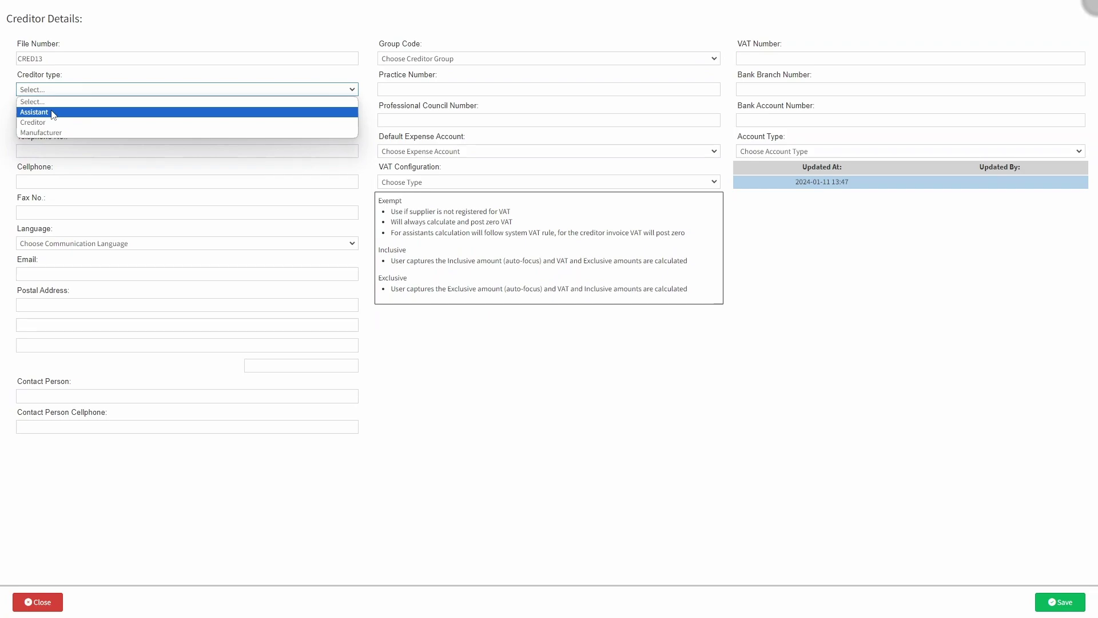
pyautogui.click(54, 121)
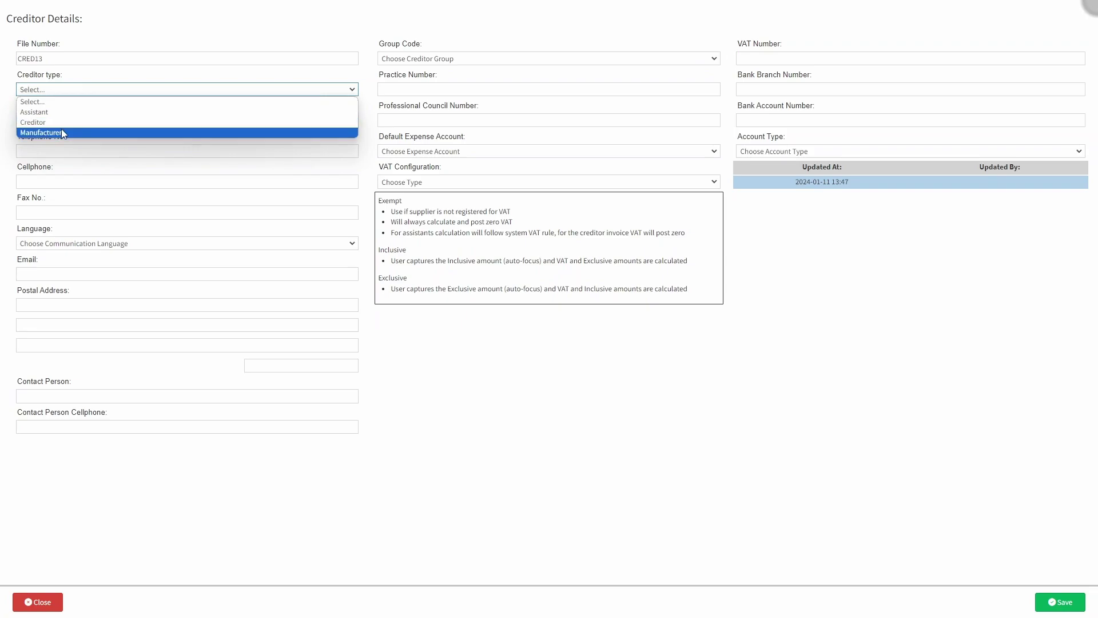
pyautogui.click(66, 134)
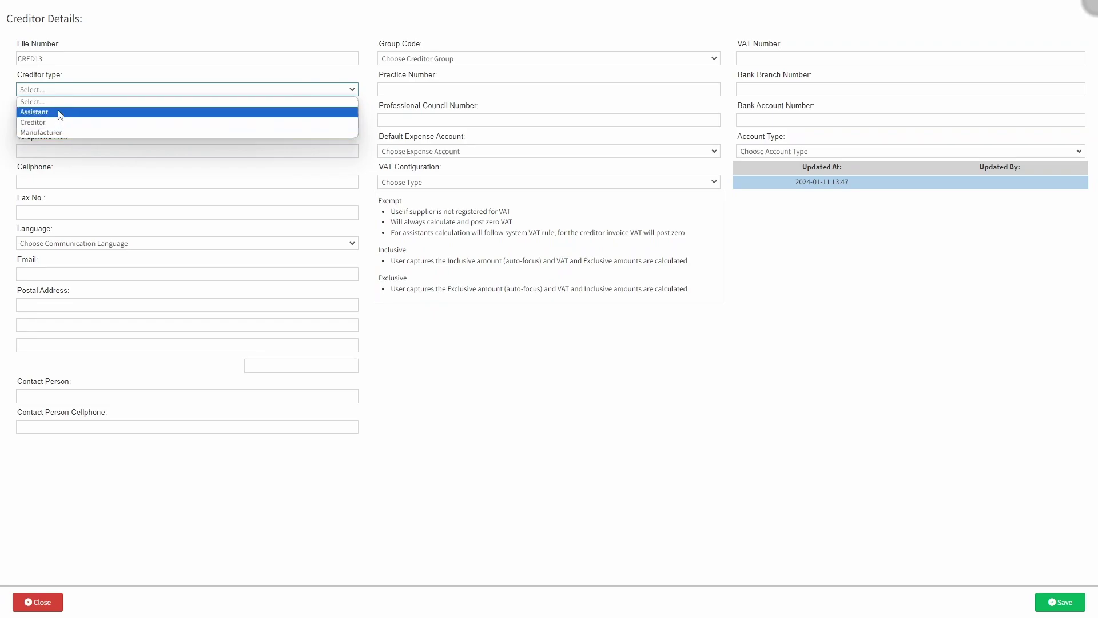
pyautogui.click(60, 114)
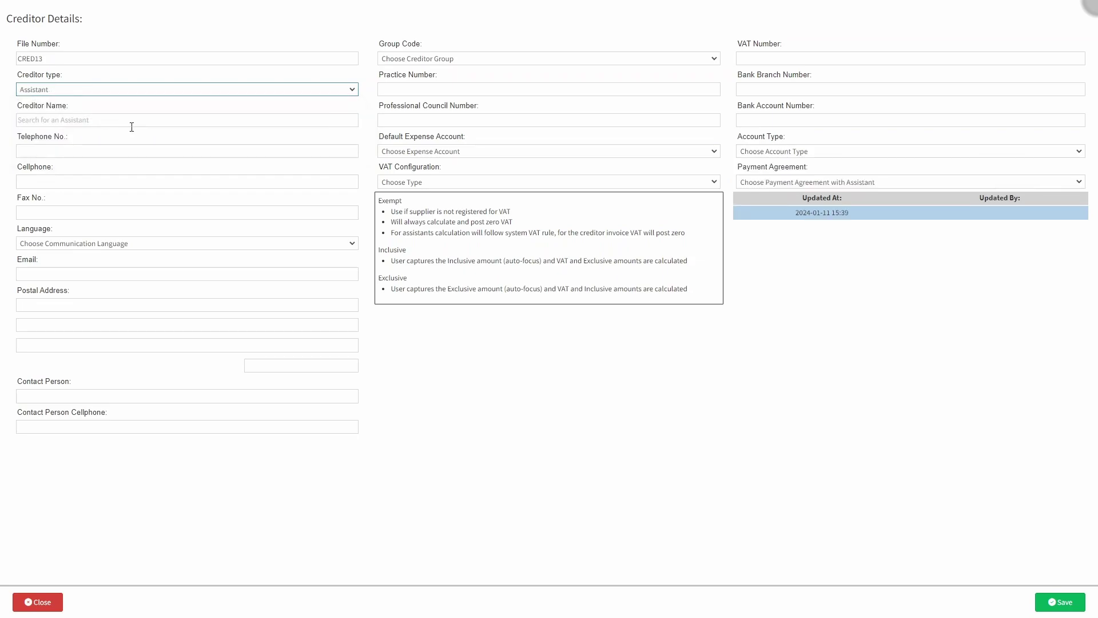
# - Set the payment agreement to 'Pay assistant immediately'
pyautogui.click(792, 186)
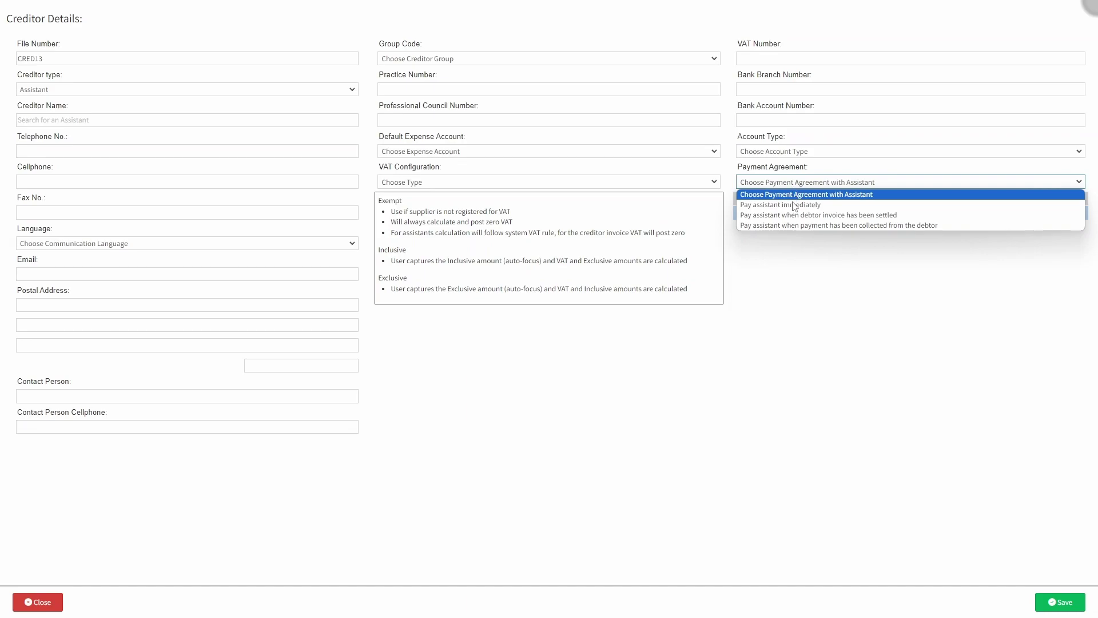
pyautogui.click(792, 205)
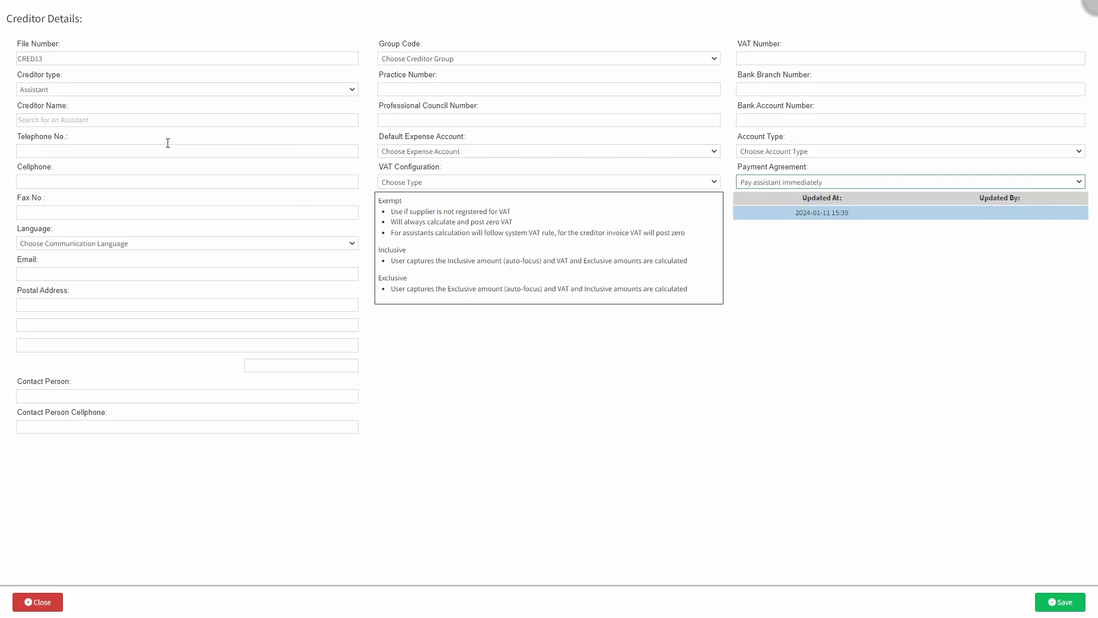
pyautogui.click(71, 95)
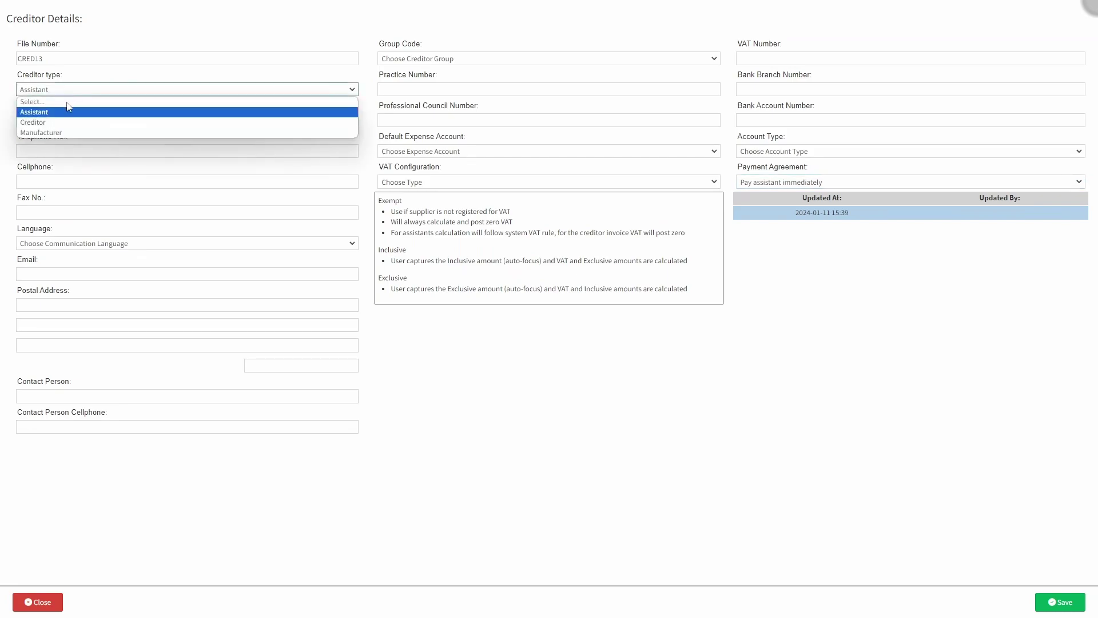
# - Switch the creditor type to Creditor and enter the name UBUNTU MED
pyautogui.click(73, 119)
pyautogui.click(81, 113)
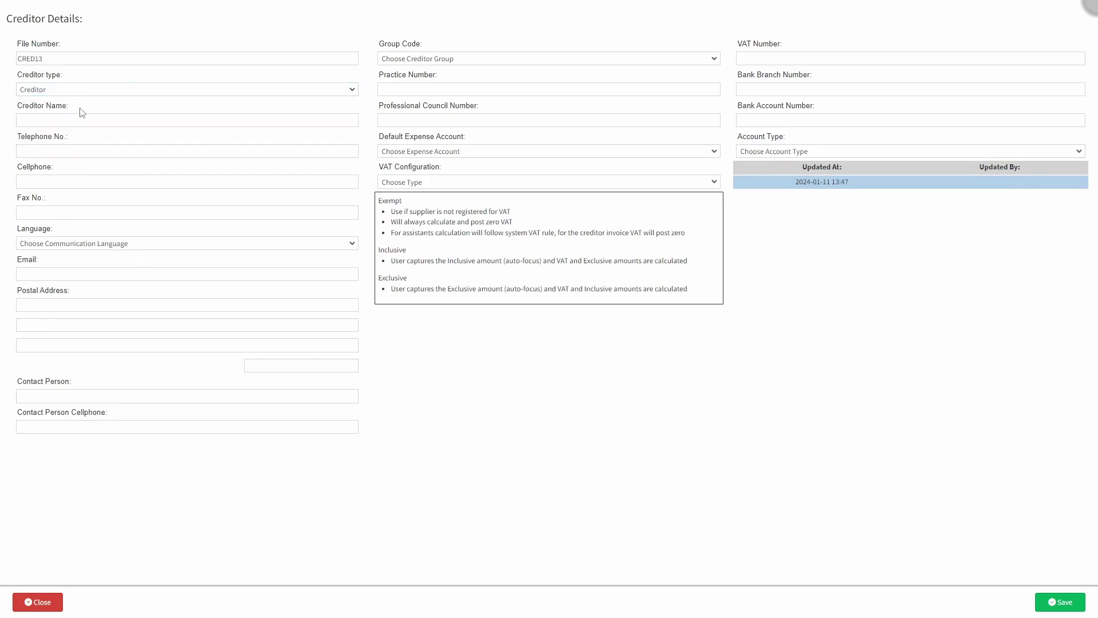
pyautogui.click(46, 120)
pyautogui.write('UBUNTU MED')
# - Fill in the creditor's telephone, cellphone and fax numbers
pyautogui.click(28, 151)
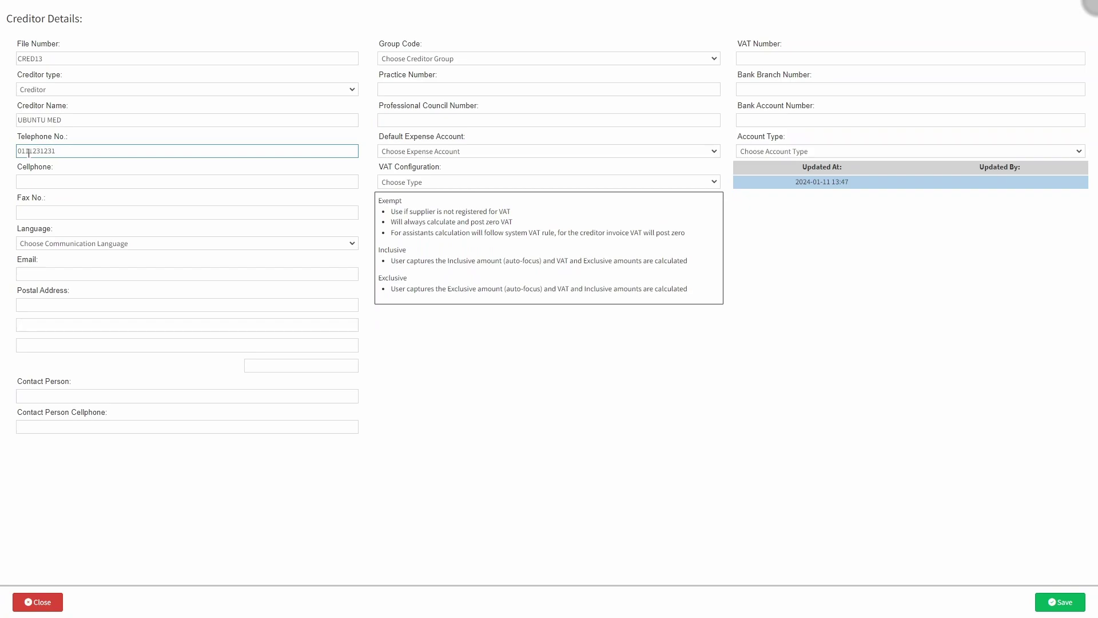
pyautogui.click(29, 181)
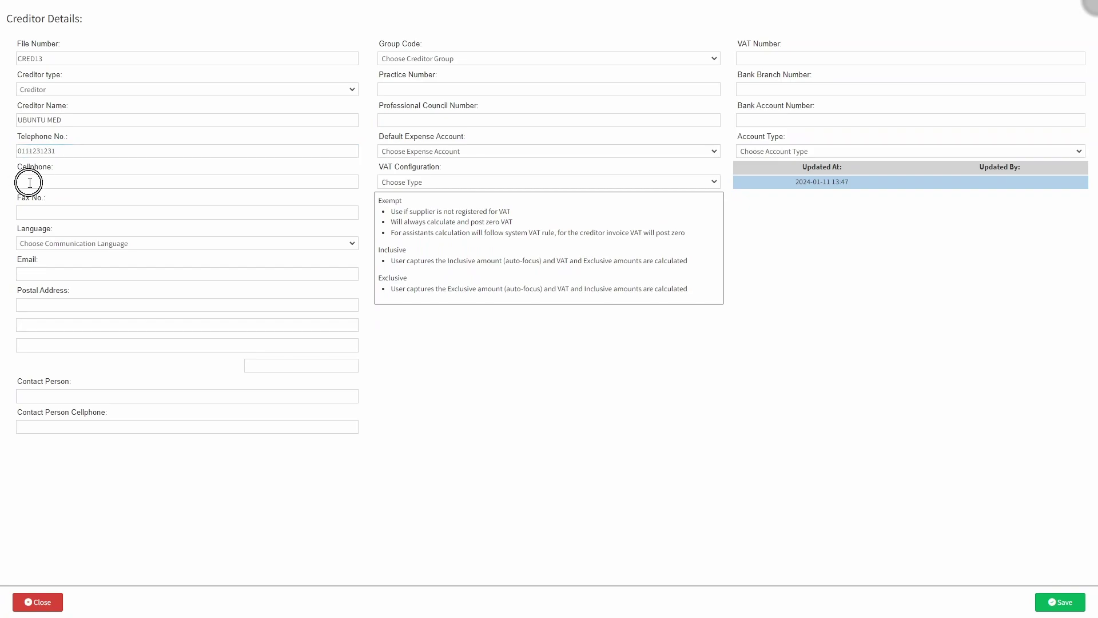
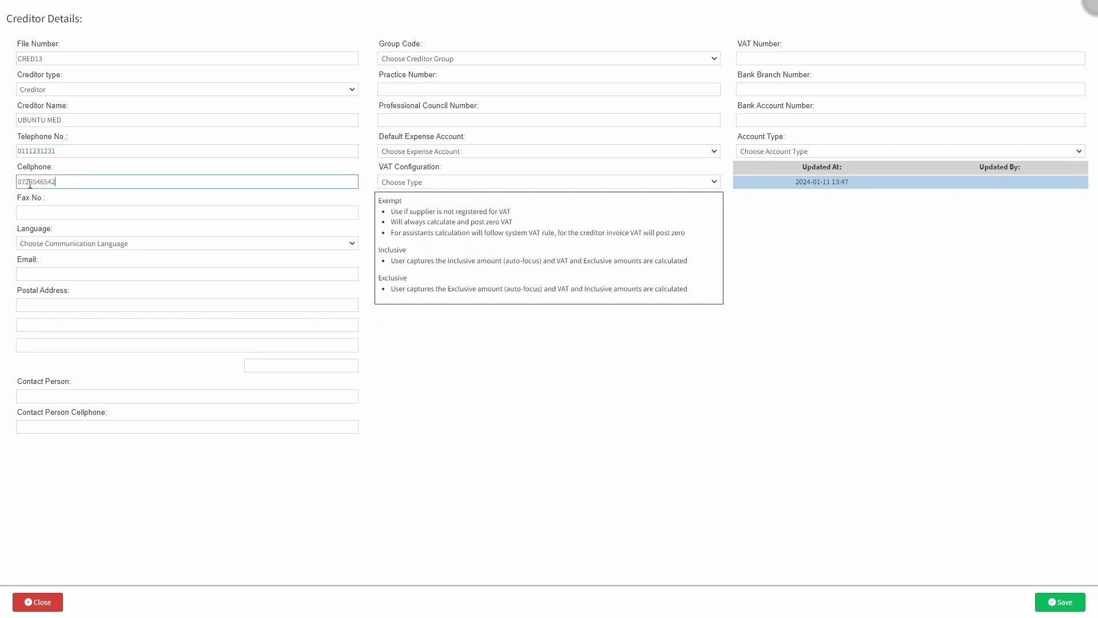
pyautogui.click(35, 212)
pyautogui.click(39, 227)
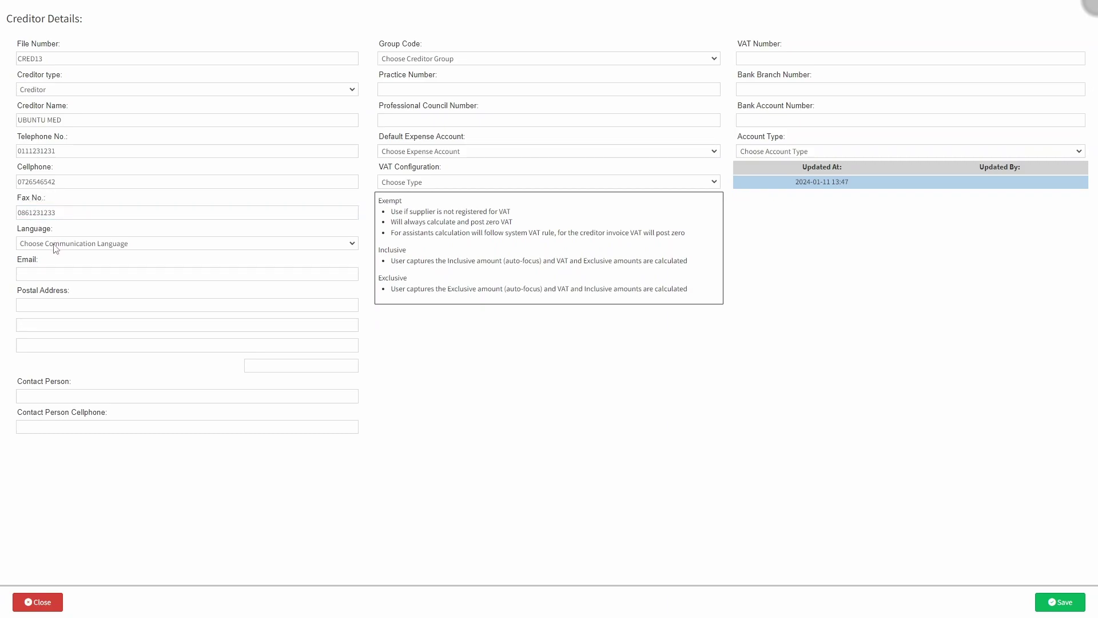
# - Set the communication language to English and enter the company e-mail address
pyautogui.click(54, 245)
pyautogui.click(54, 274)
pyautogui.click(45, 273)
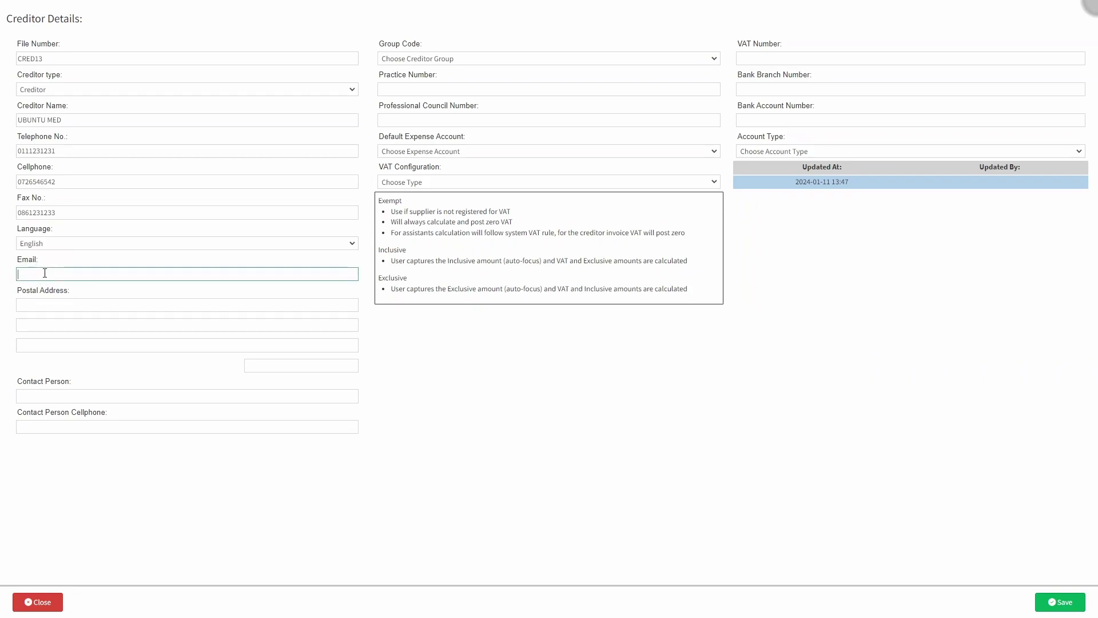
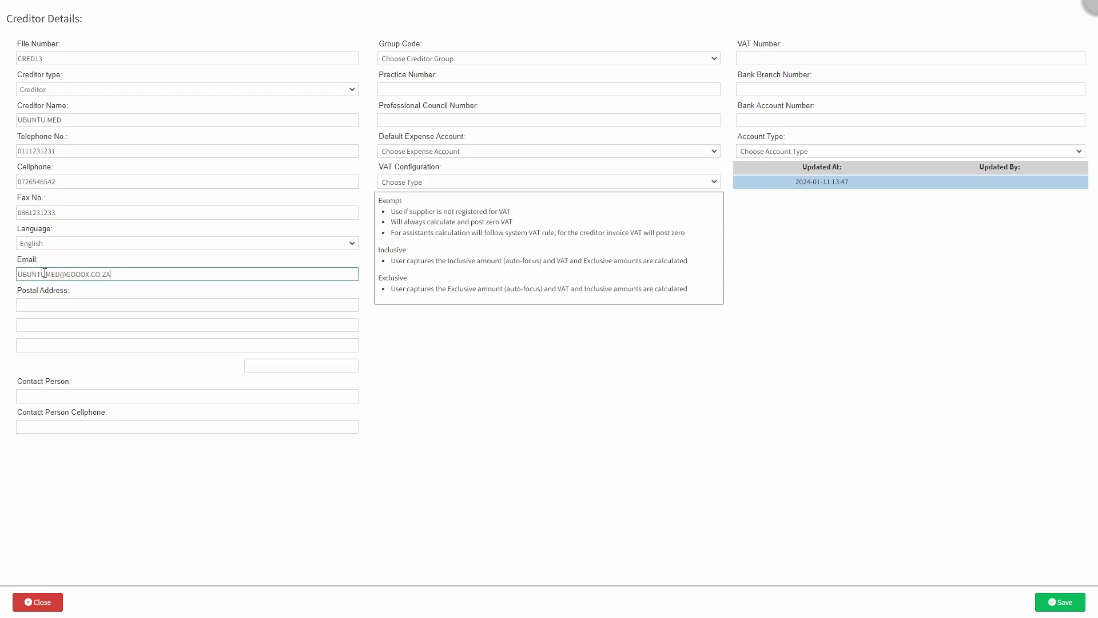
pyautogui.click(46, 274)
pyautogui.press('BackSpace')
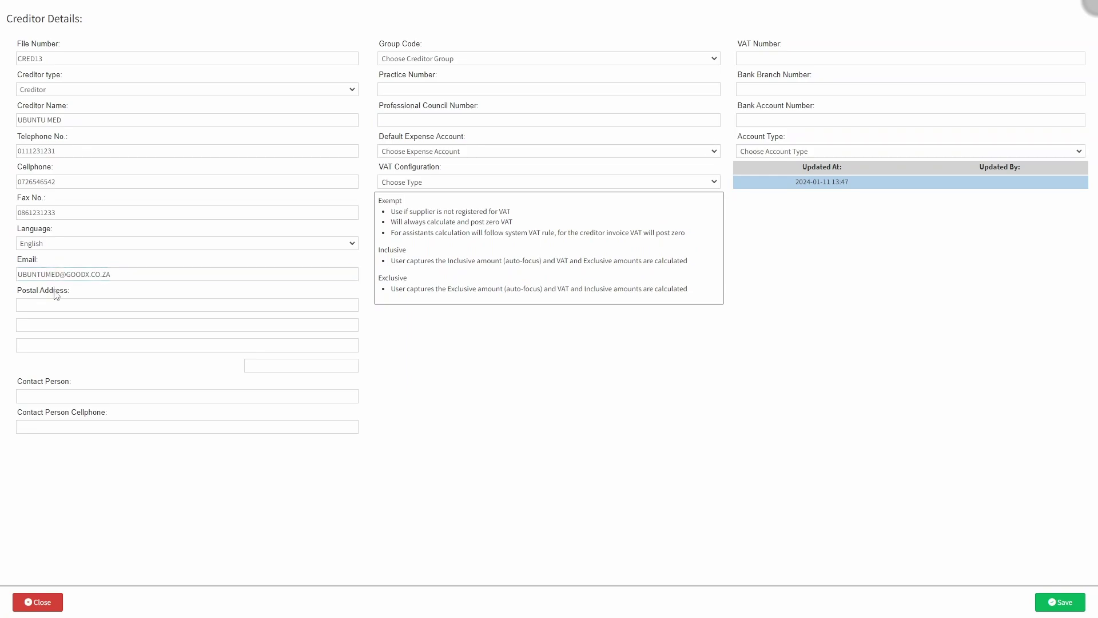
# - Fill in the creditor's full postal address and postal code
pyautogui.click(51, 309)
pyautogui.press('Tab')
pyautogui.write('BRUMMERIA')
pyautogui.press('Tab')
pyautogui.write('PRETORIA')
pyautogui.press('Tab')
pyautogui.write('0082')
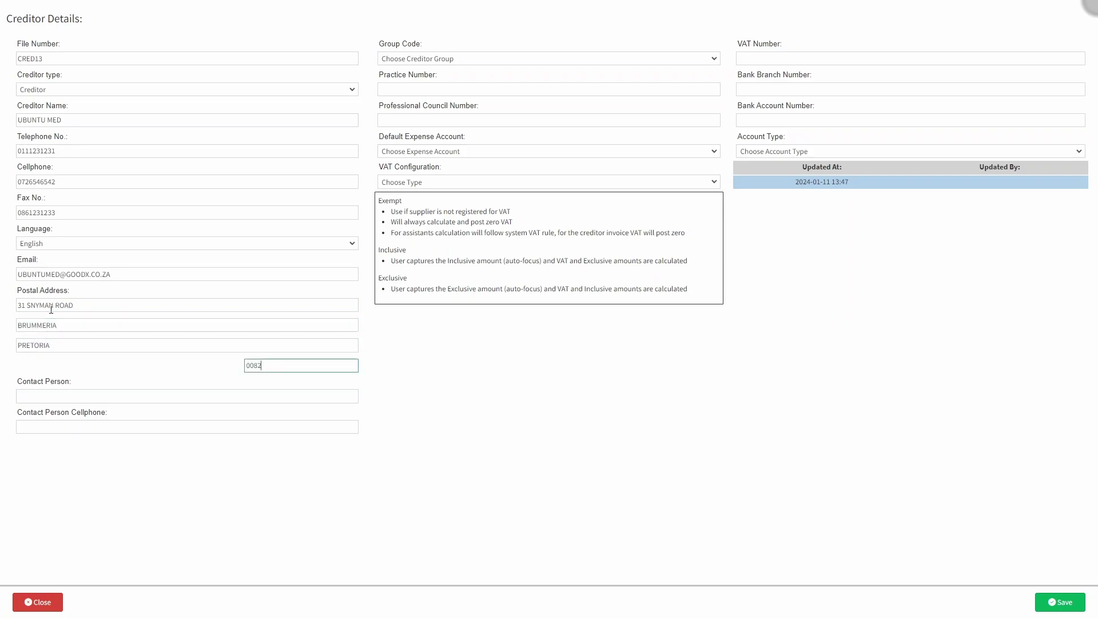
pyautogui.click(75, 371)
# - Enter the contact person's name and cellphone number
pyautogui.click(22, 402)
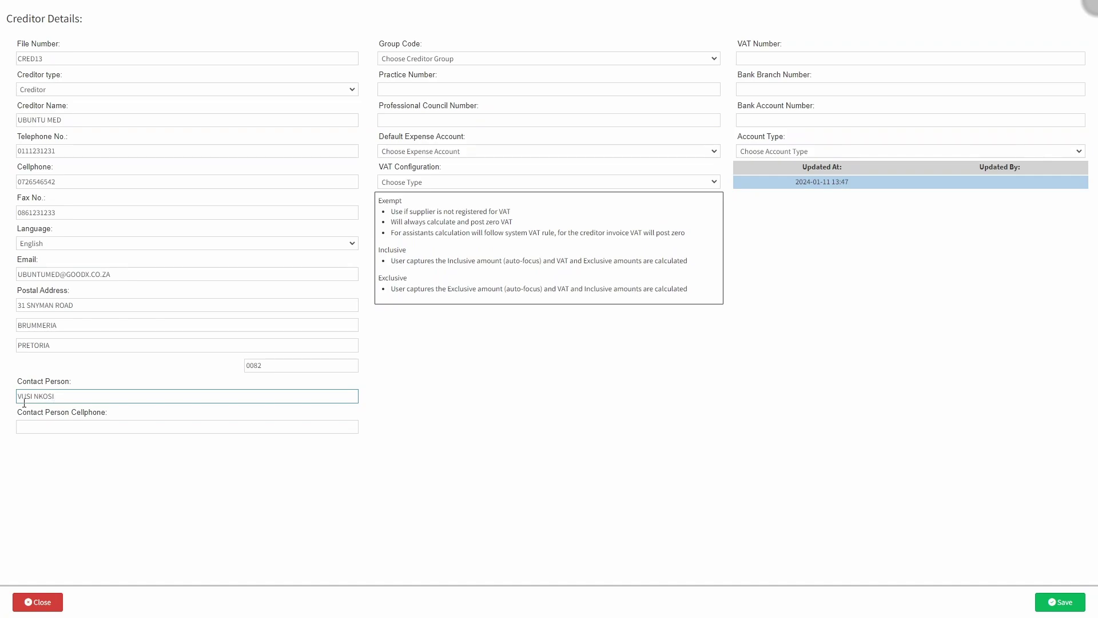
pyautogui.click(90, 412)
pyautogui.click(32, 426)
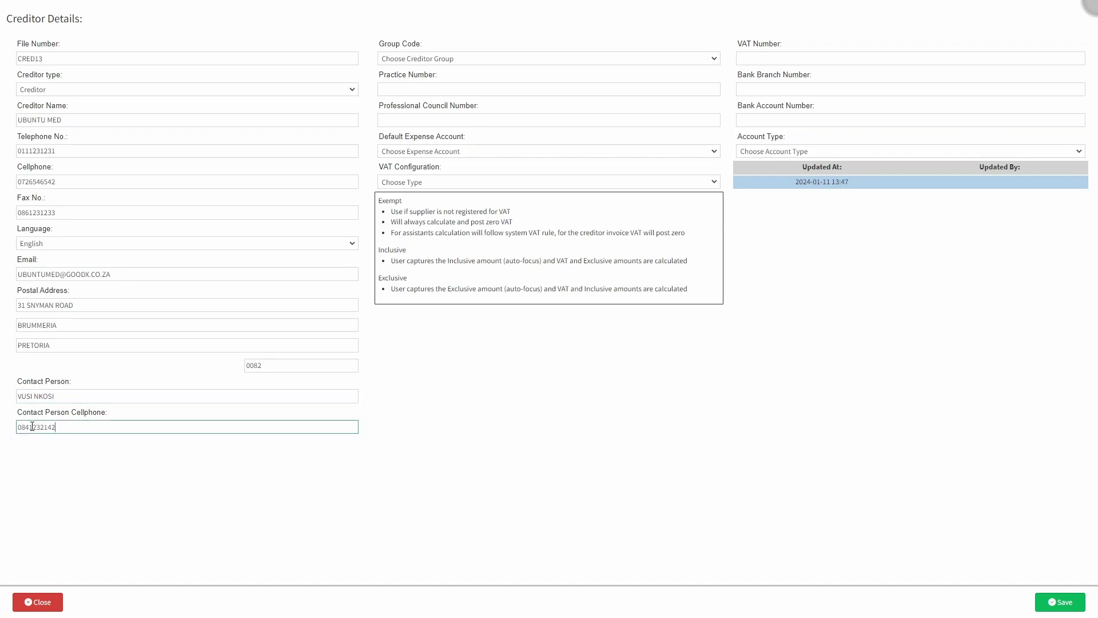
pyautogui.click(39, 438)
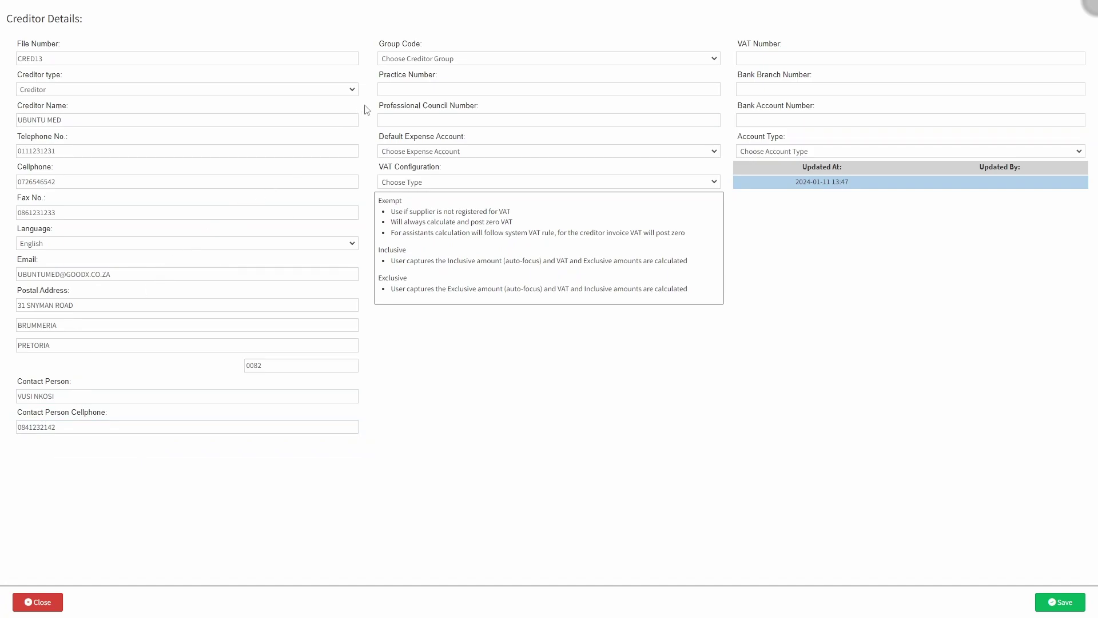
pyautogui.click(452, 59)
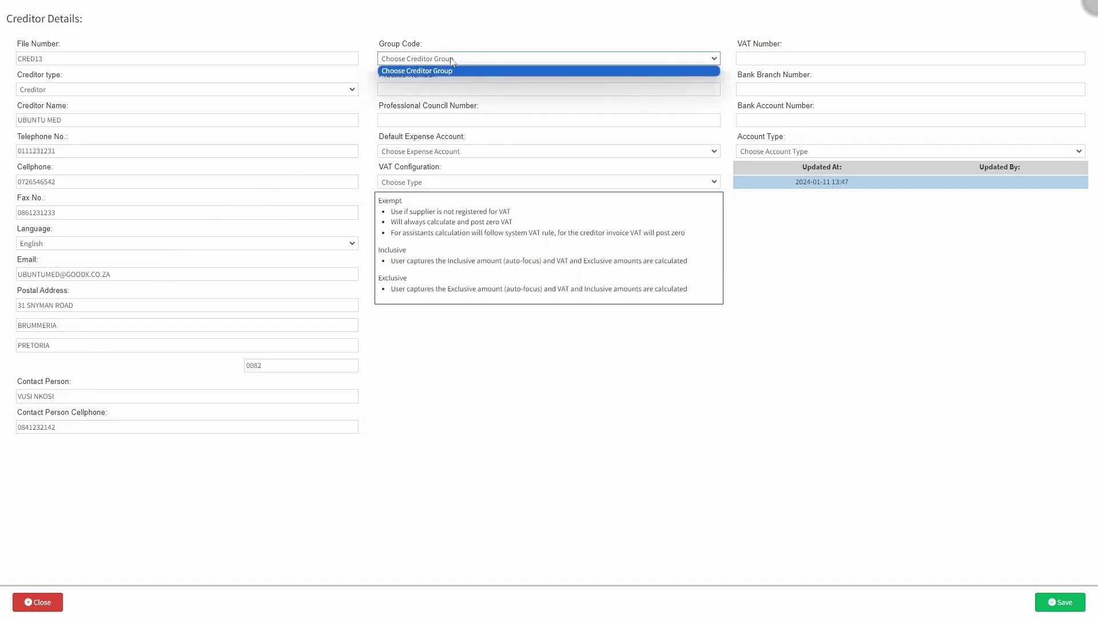
pyautogui.click(452, 59)
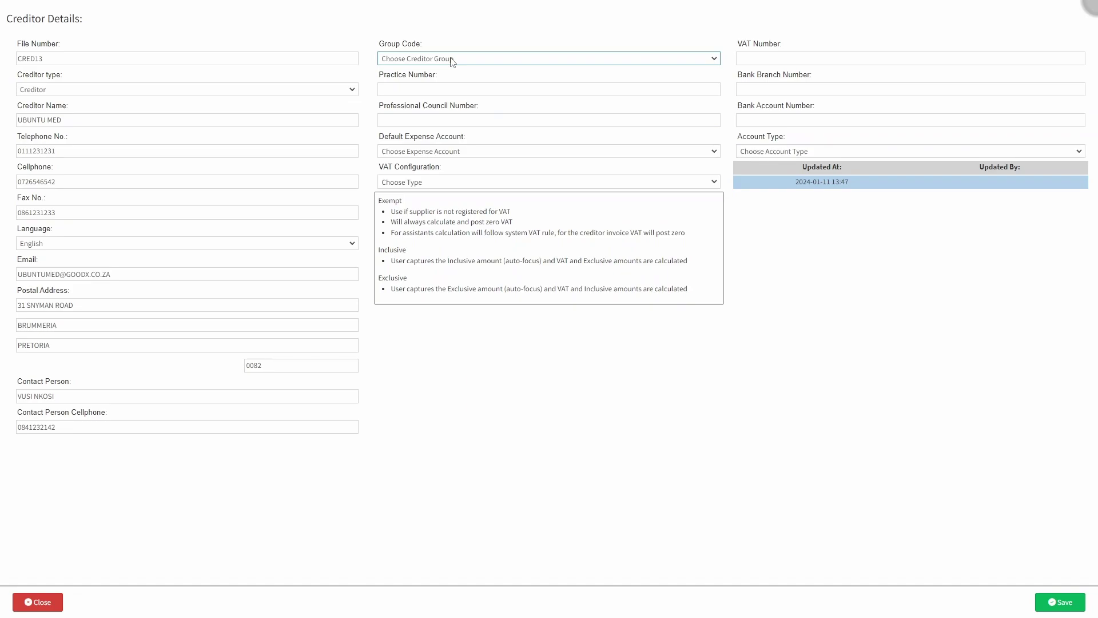
pyautogui.click(396, 90)
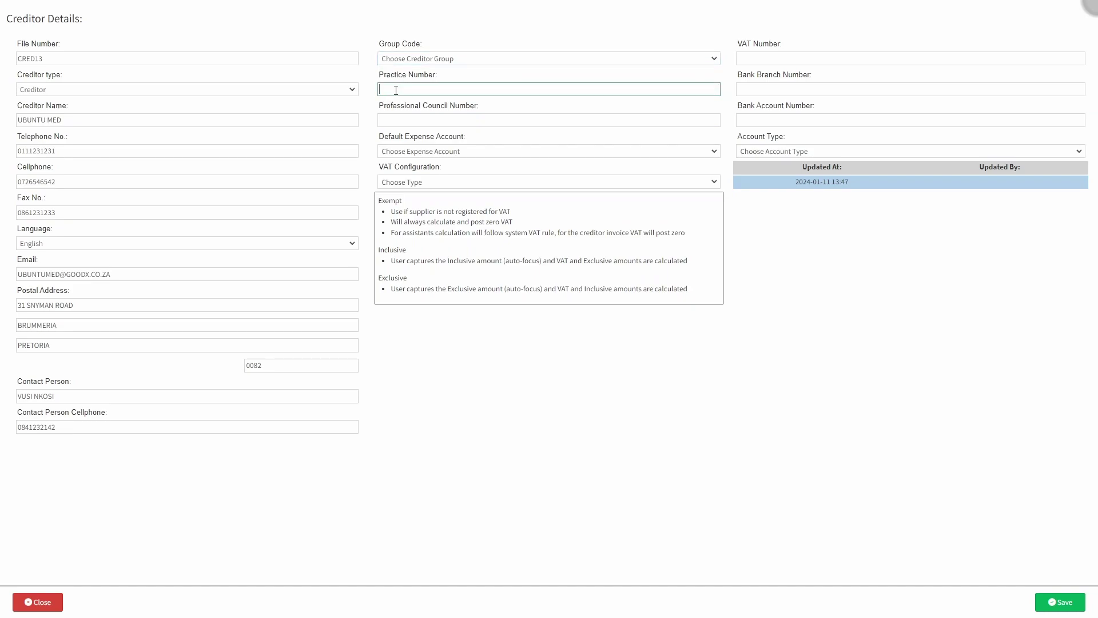
pyautogui.write('5544114')
pyautogui.click(397, 120)
pyautogui.click(399, 134)
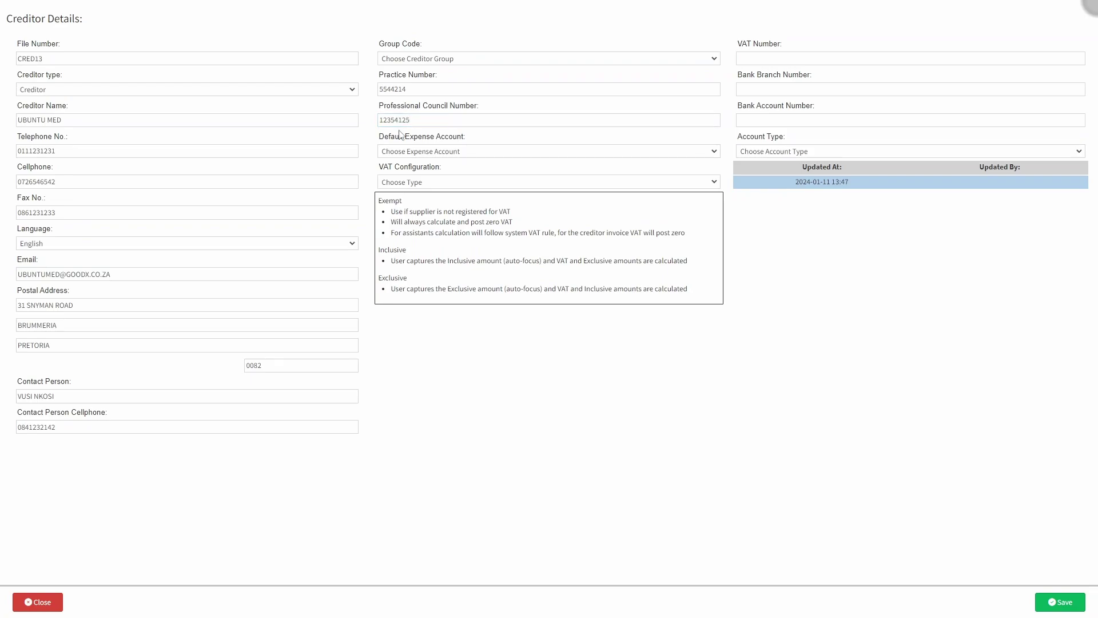
# - Set the default expense account to Cost of Sales : Other drugs and VAT to Exclusive
pyautogui.click(401, 151)
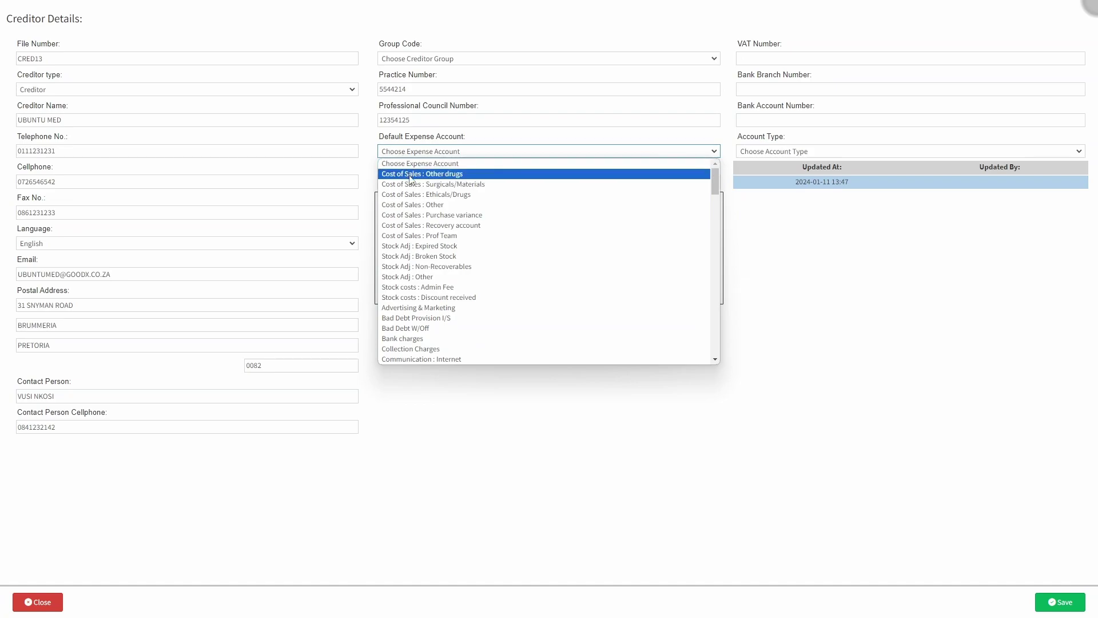
pyautogui.click(409, 174)
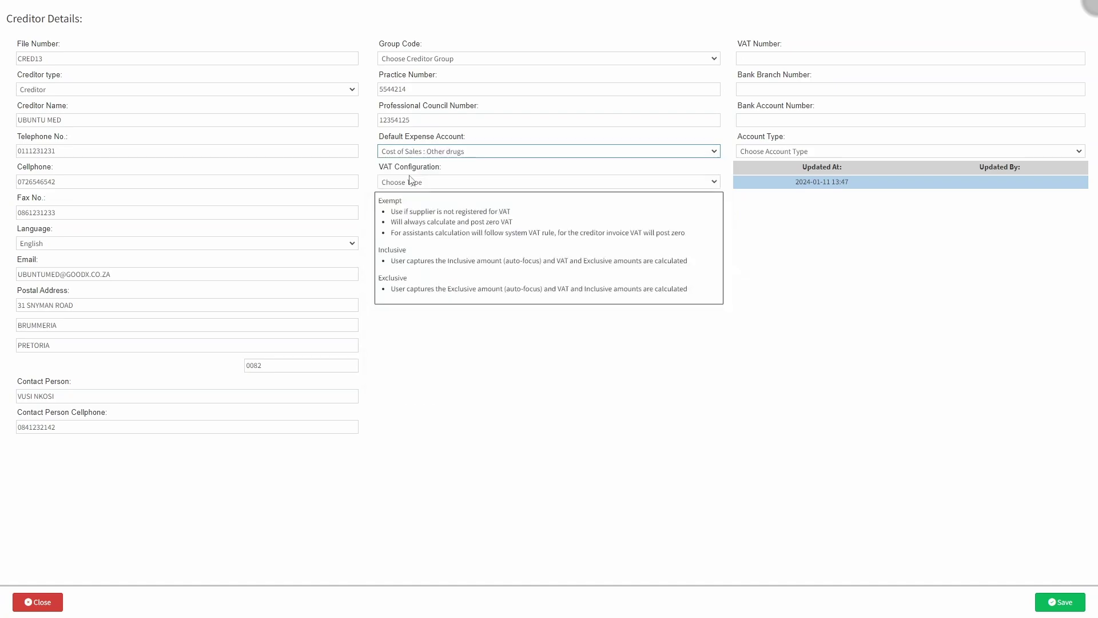
pyautogui.click(449, 172)
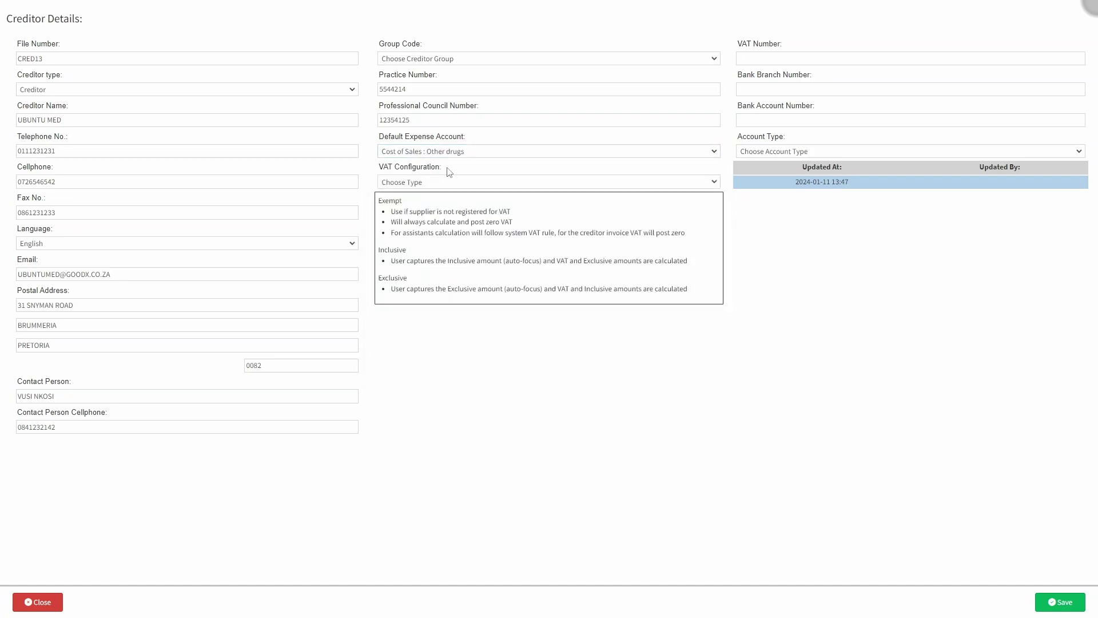
pyautogui.click(426, 183)
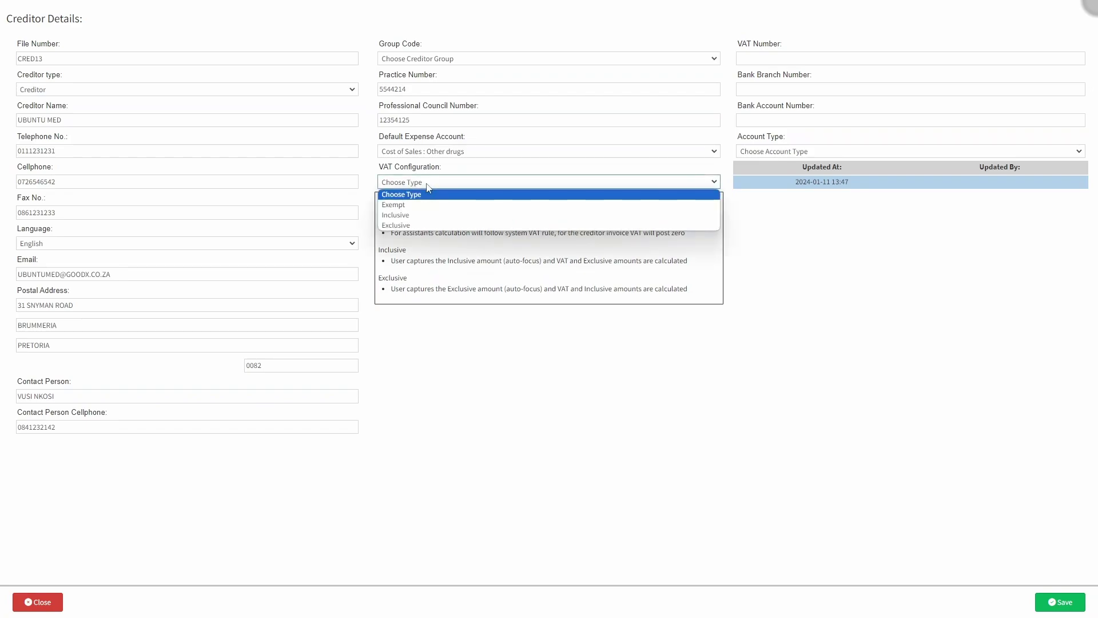
pyautogui.click(415, 224)
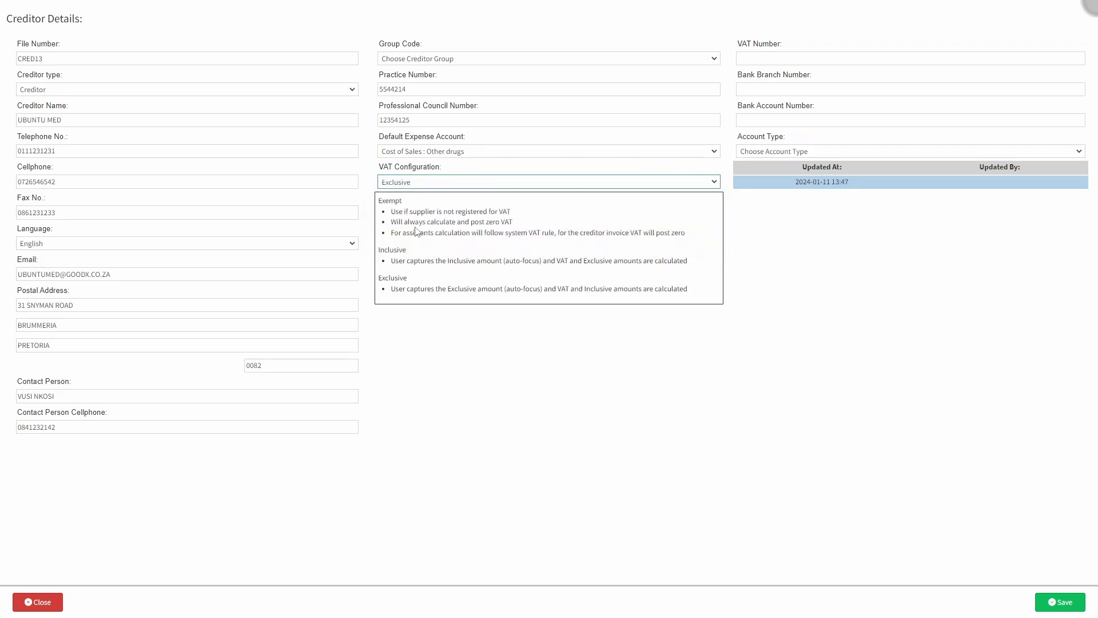
pyautogui.click(372, 187)
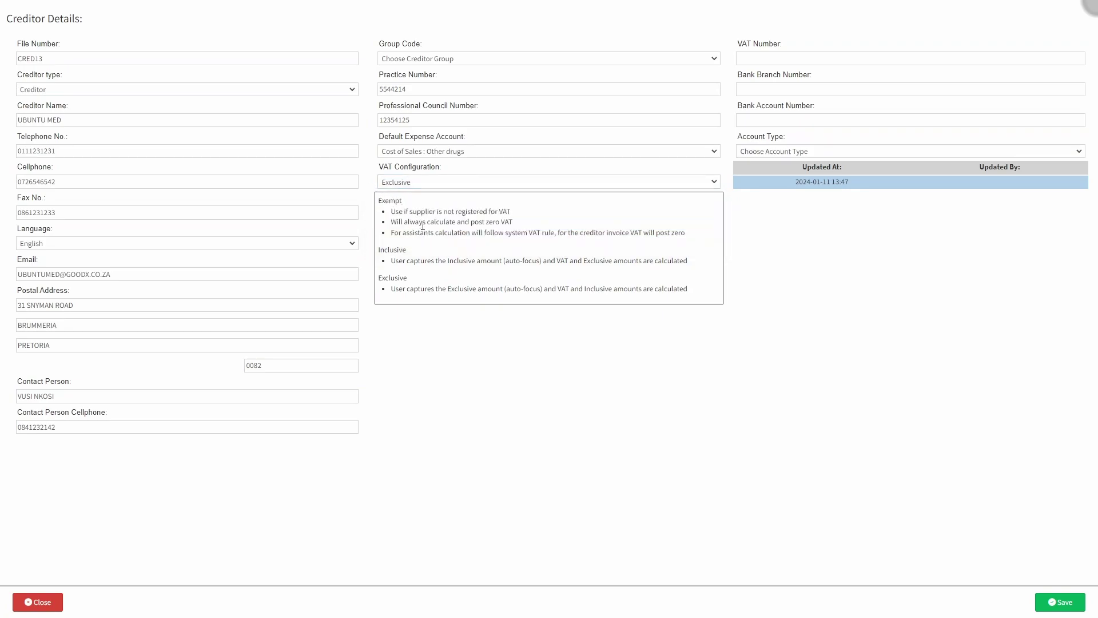
pyautogui.click(449, 246)
# - Fill in the VAT number, bank branch code and bank account number
pyautogui.click(769, 59)
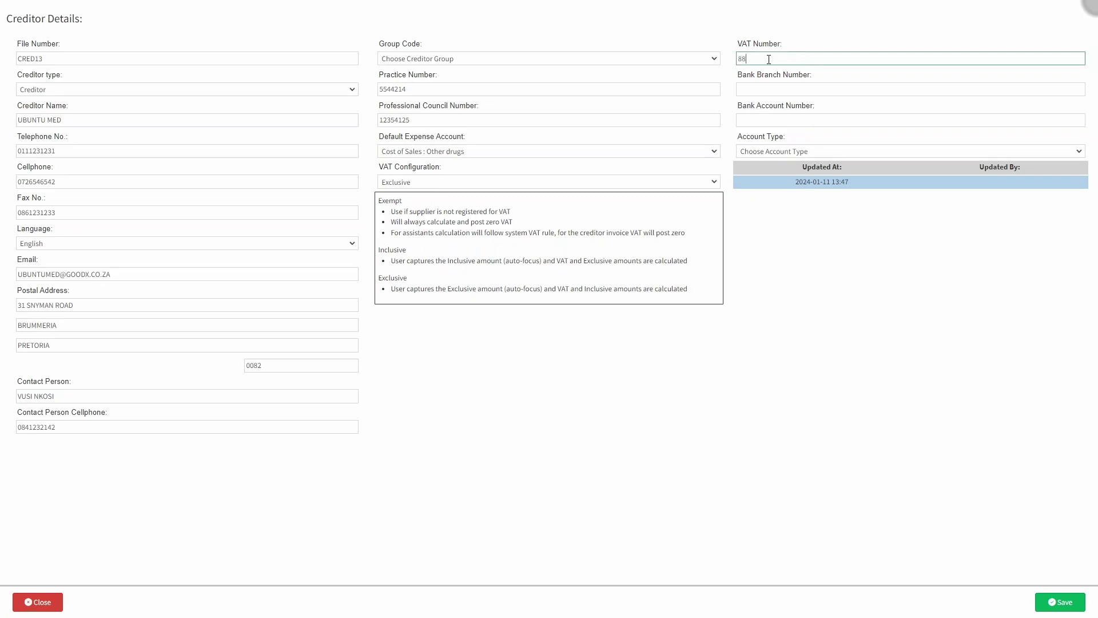
pyautogui.click(771, 72)
pyautogui.click(742, 89)
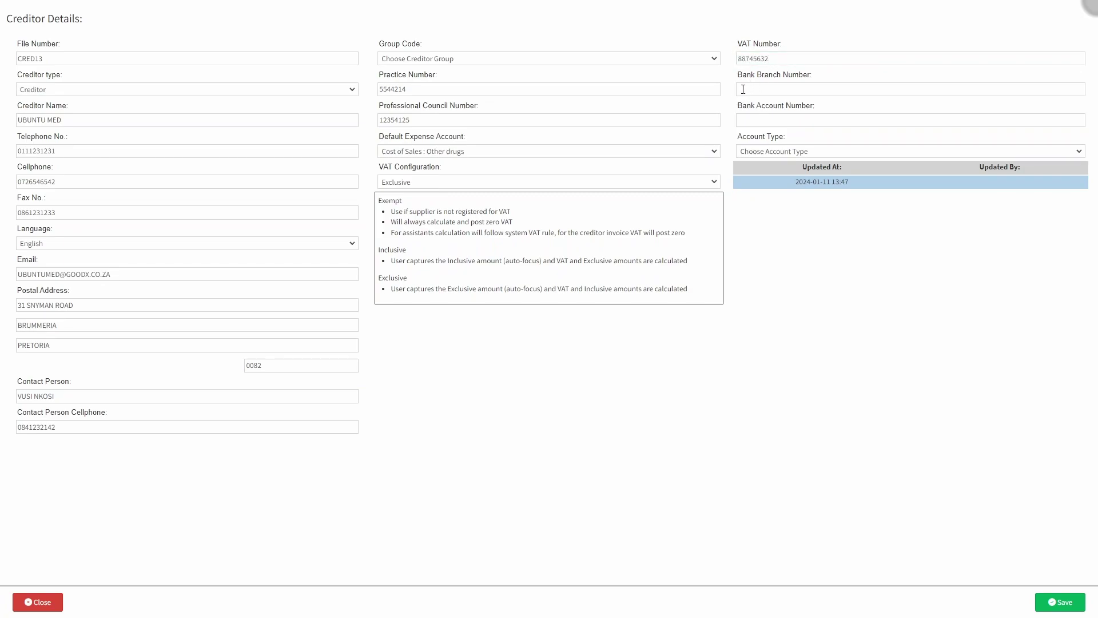
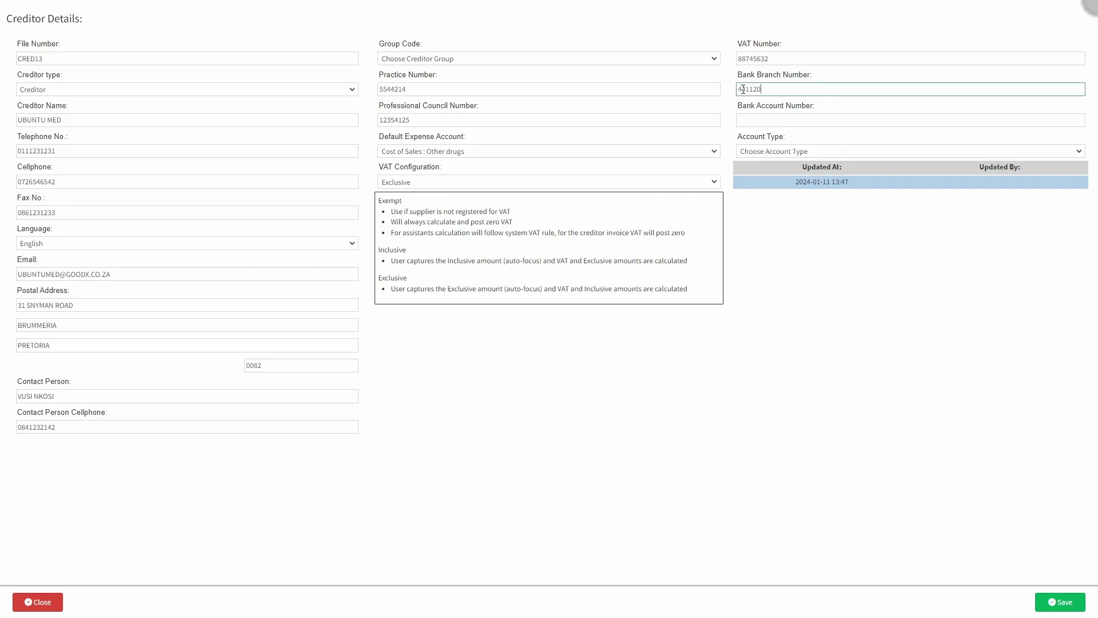
pyautogui.click(748, 107)
pyautogui.click(747, 118)
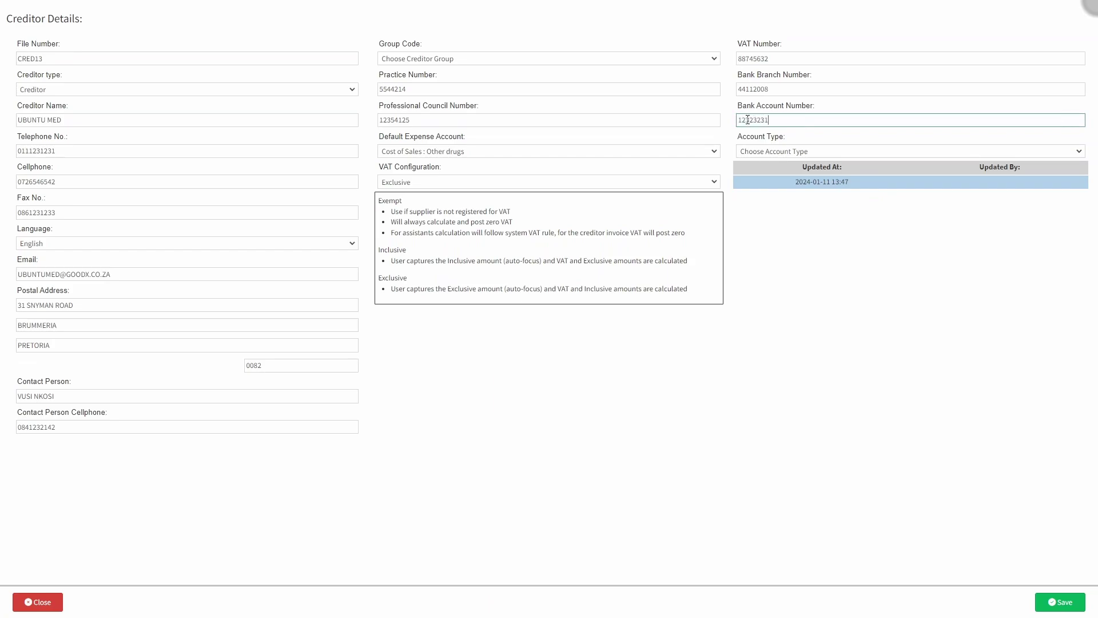
pyautogui.click(755, 136)
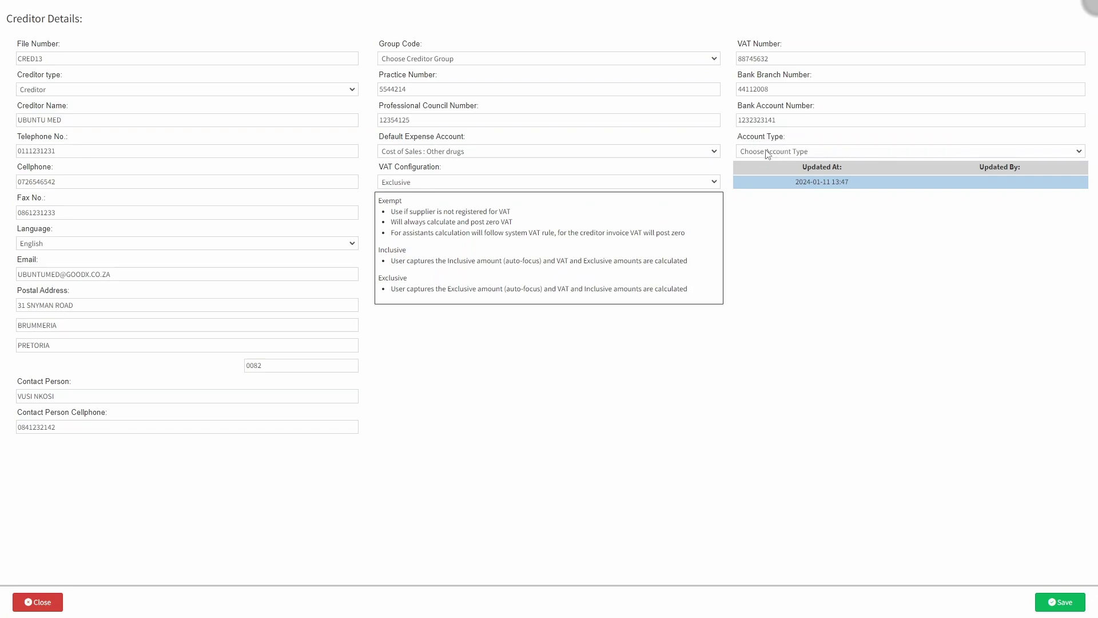
# - Set the bank account type to Cheque and save the creditor
pyautogui.click(767, 153)
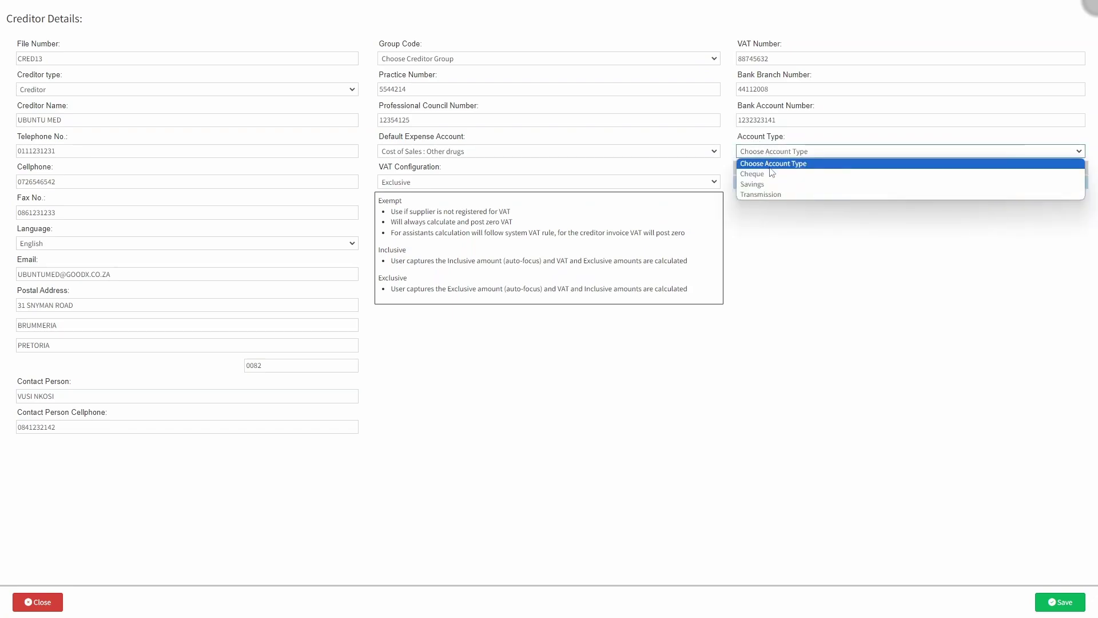
pyautogui.click(771, 173)
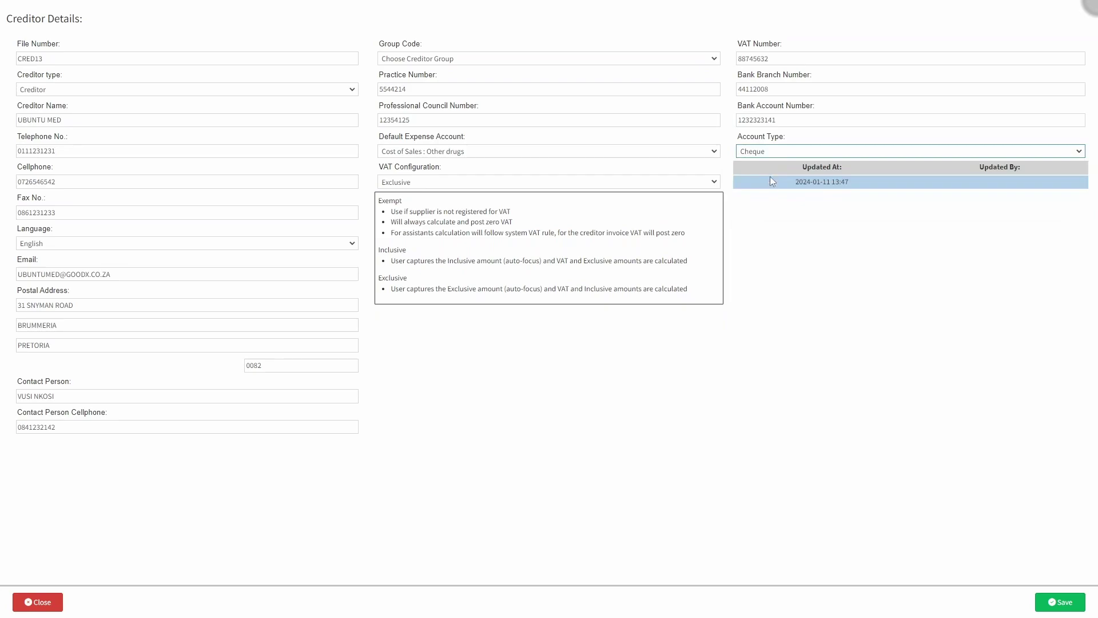
pyautogui.click(770, 192)
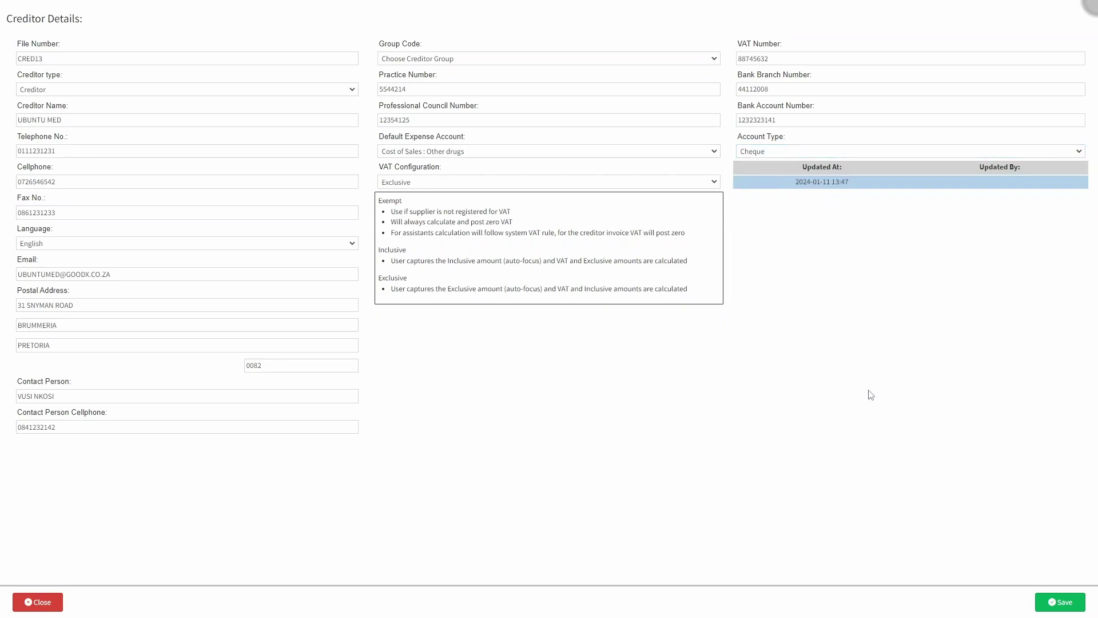
pyautogui.click(1058, 603)
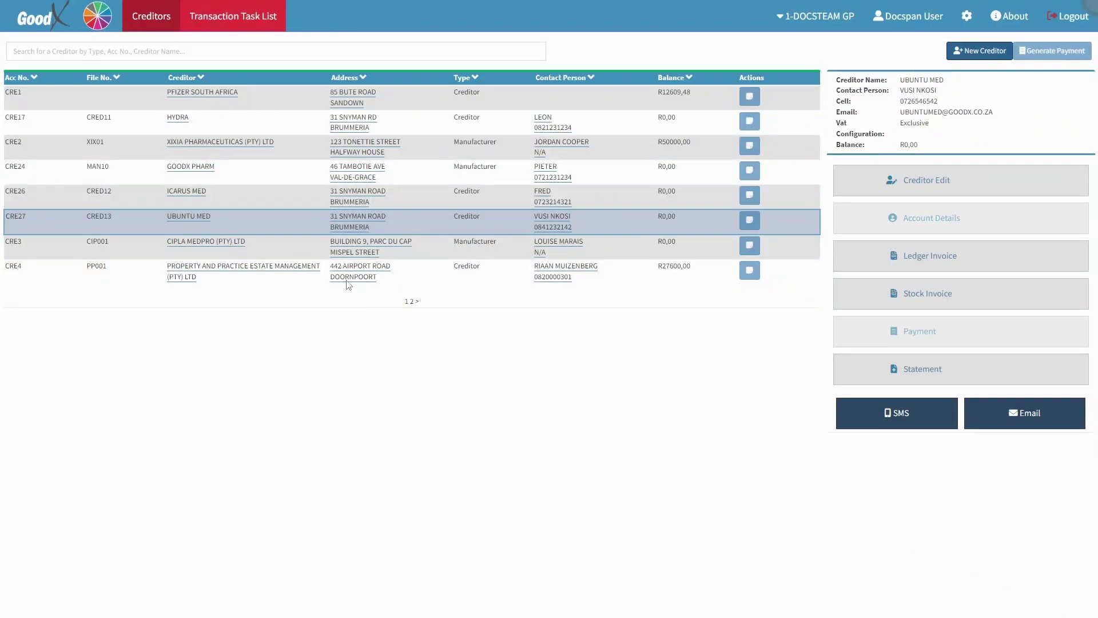
pyautogui.click(232, 220)
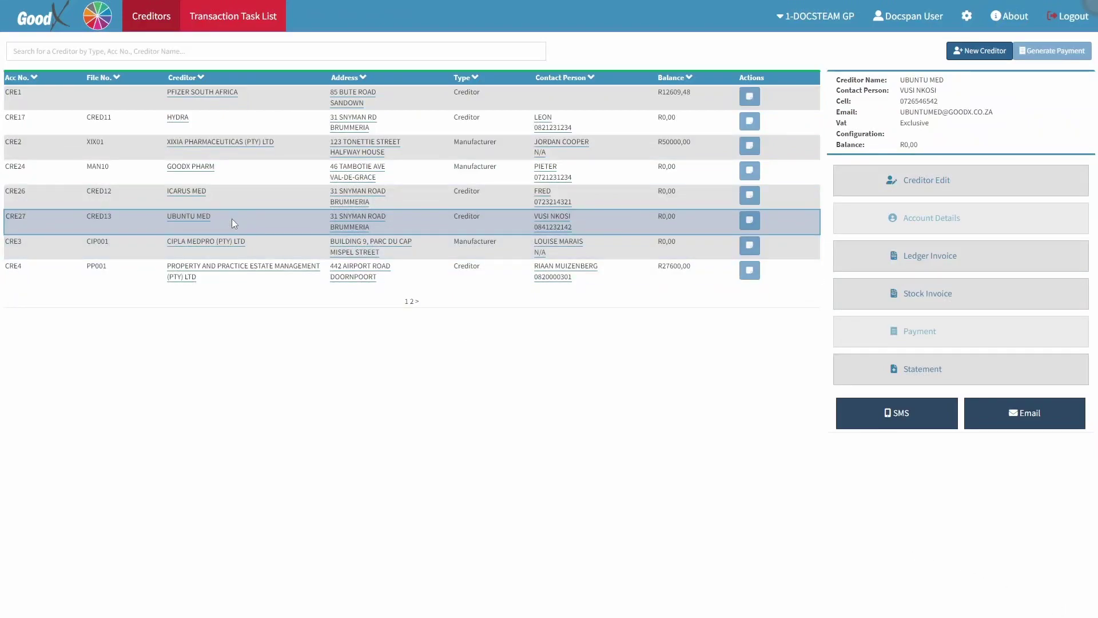